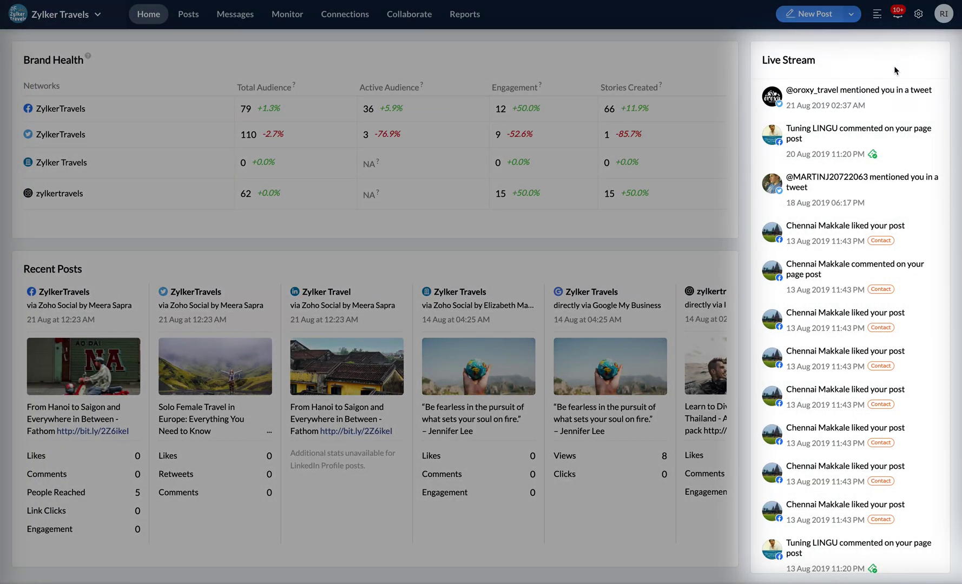
scroll(877, 243, down, 5)
scroll(878, 244, down, 3)
scroll(878, 243, down, 1)
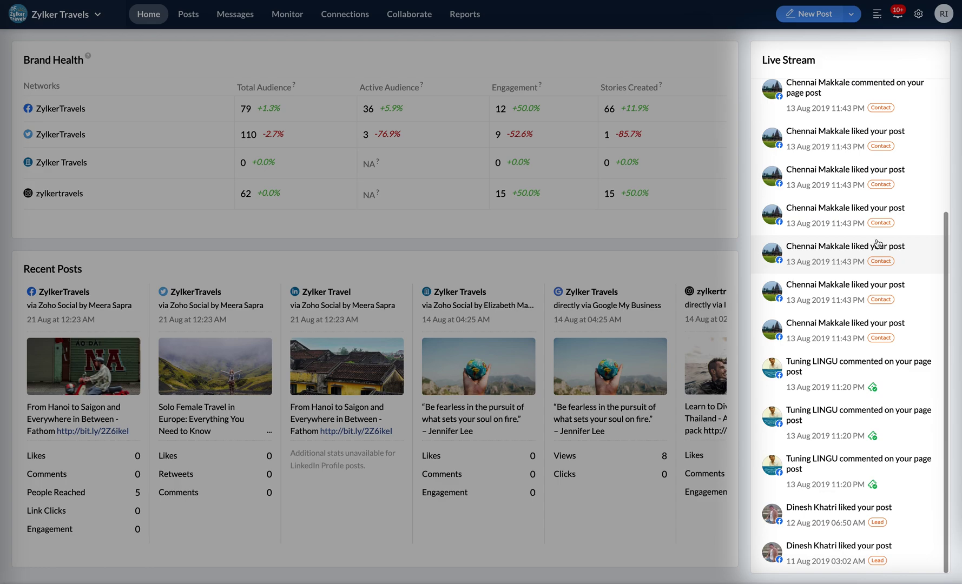
scroll(878, 243, up, 8)
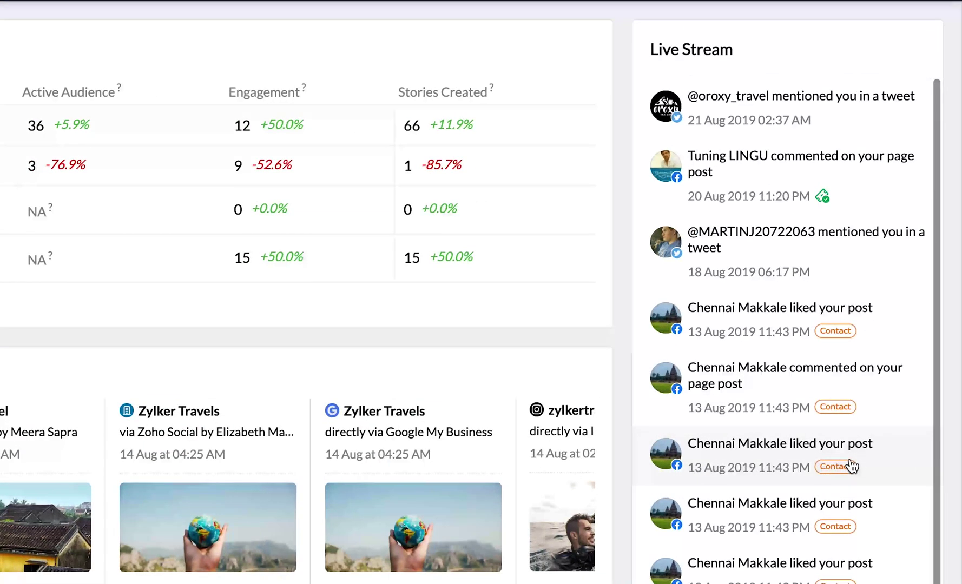
scroll(905, 225, down, 3)
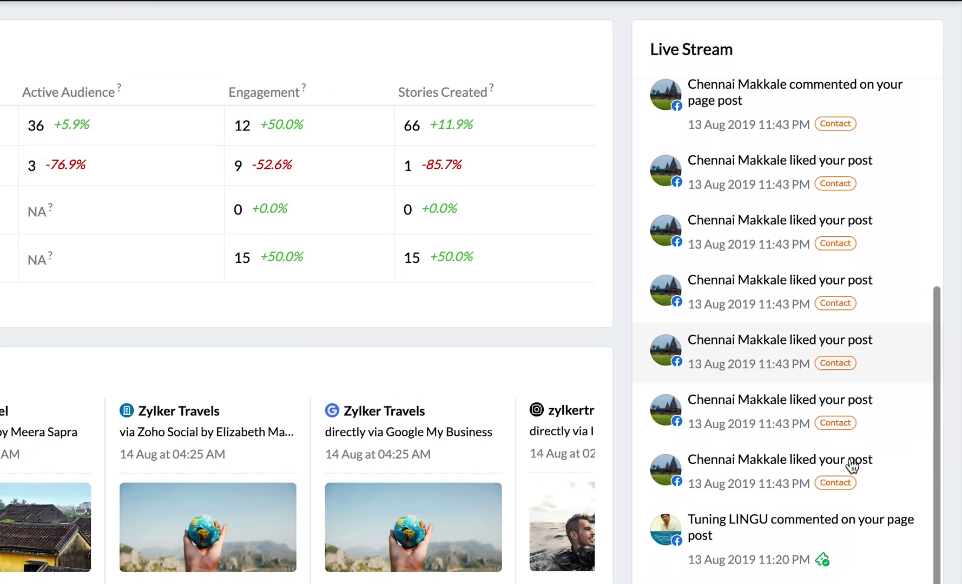
scroll(852, 466, up, 5)
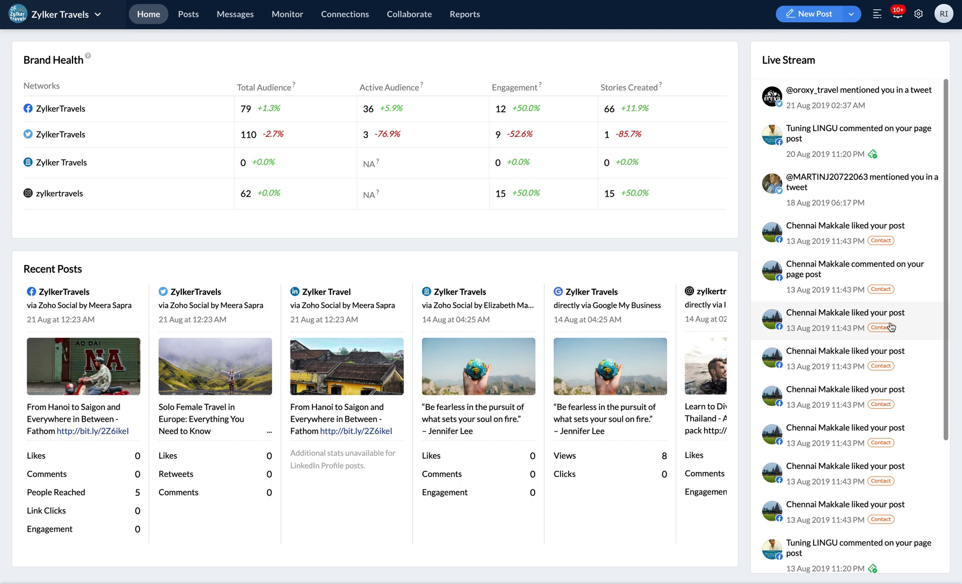
click(900, 197)
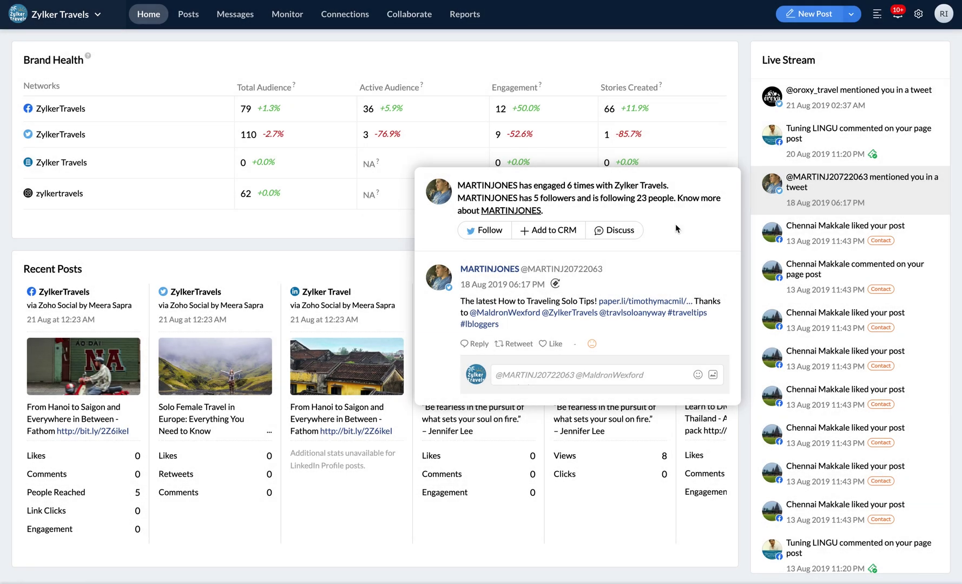
click(511, 210)
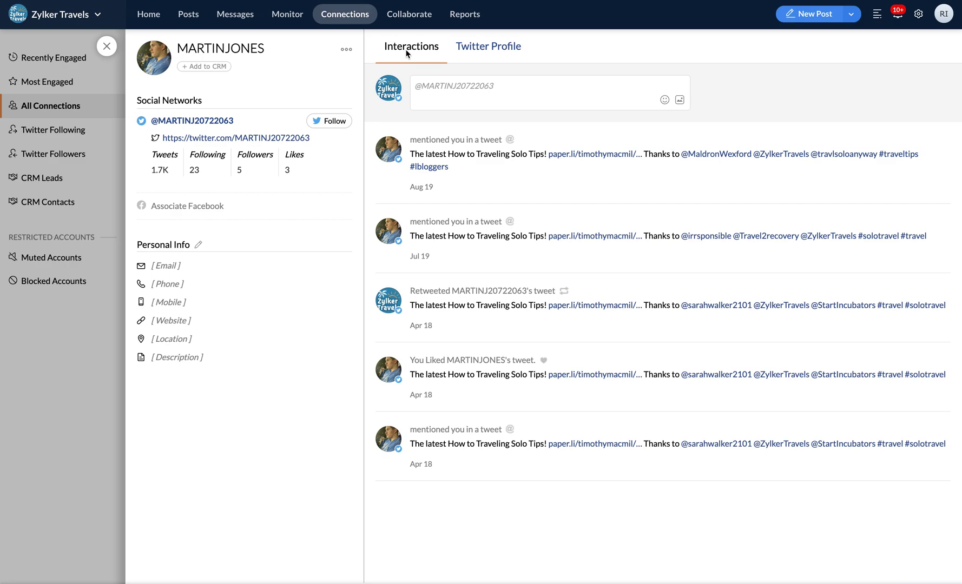
mouse_move(579, 235)
click(489, 46)
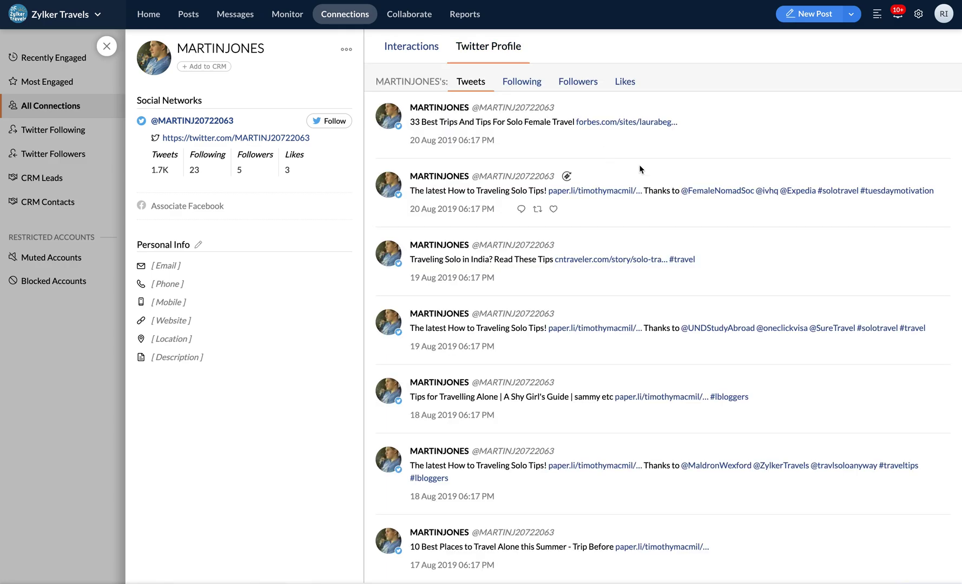